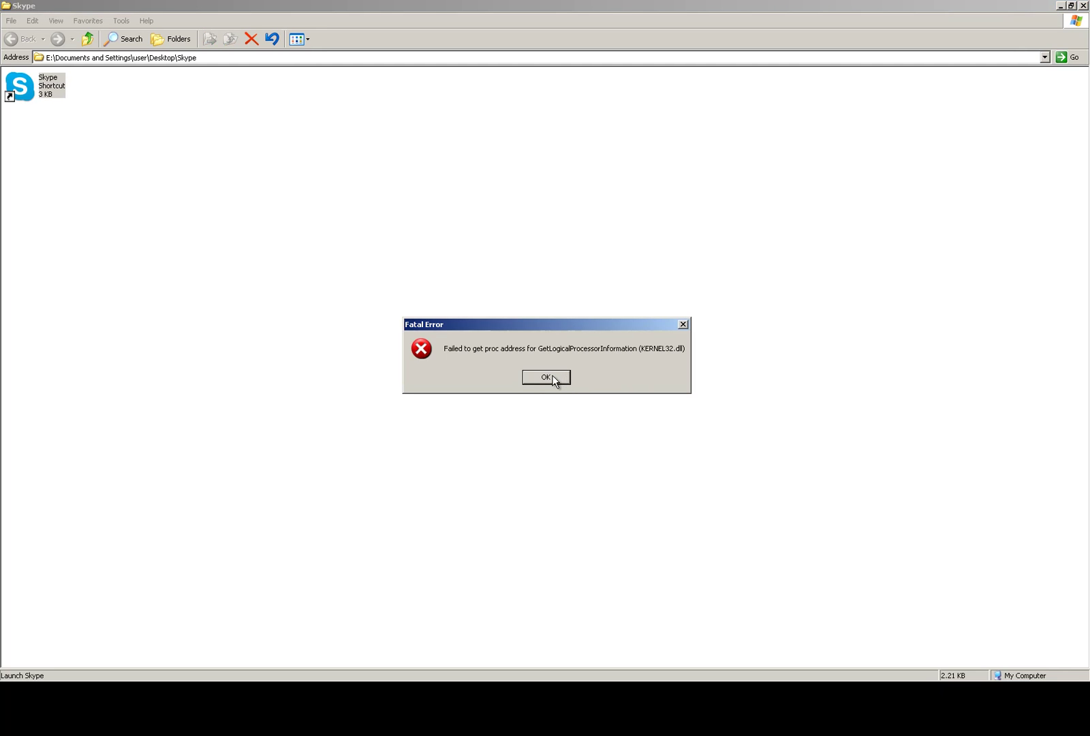
Dismiss Skype's KERNEL32 fatal error message both times it appears
click(546, 378)
click(545, 377)
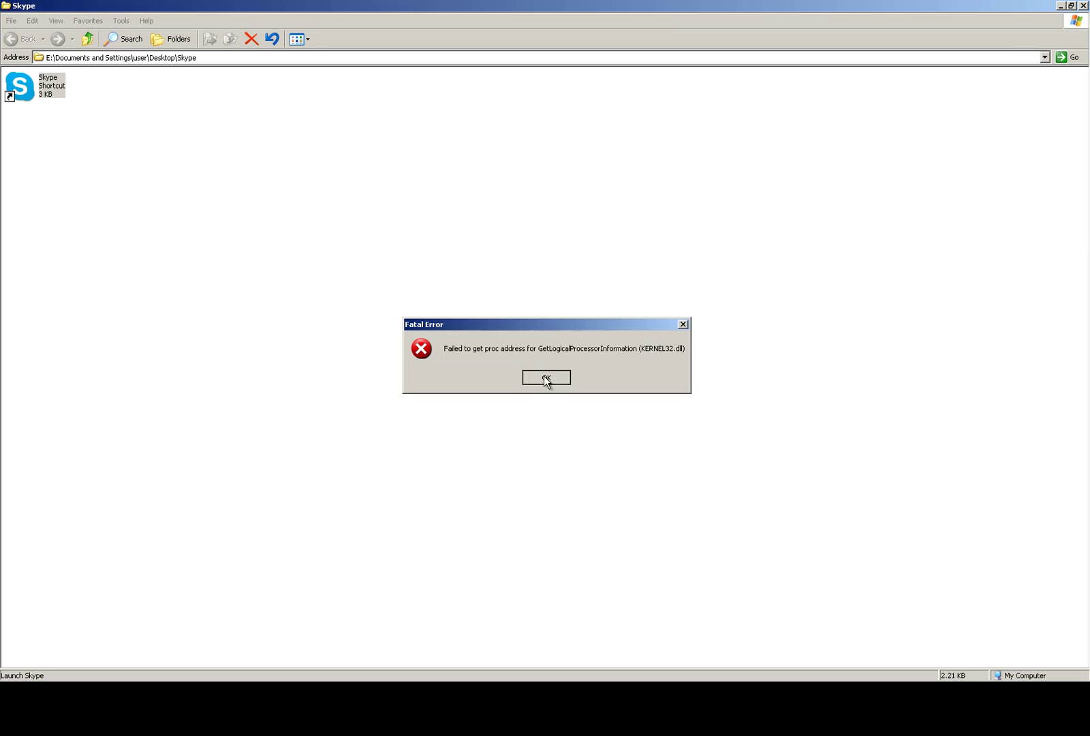
Open System Properties from My Computer to check the Windows XP service pack
key(alt+F4)
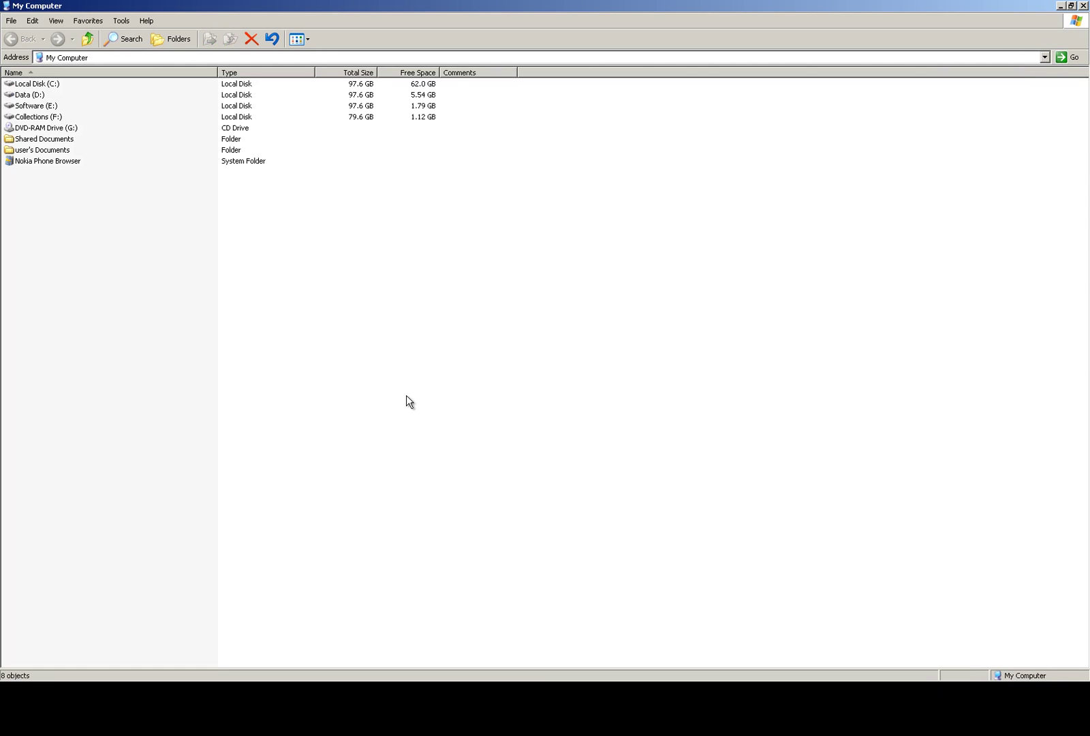
right_click(407, 396)
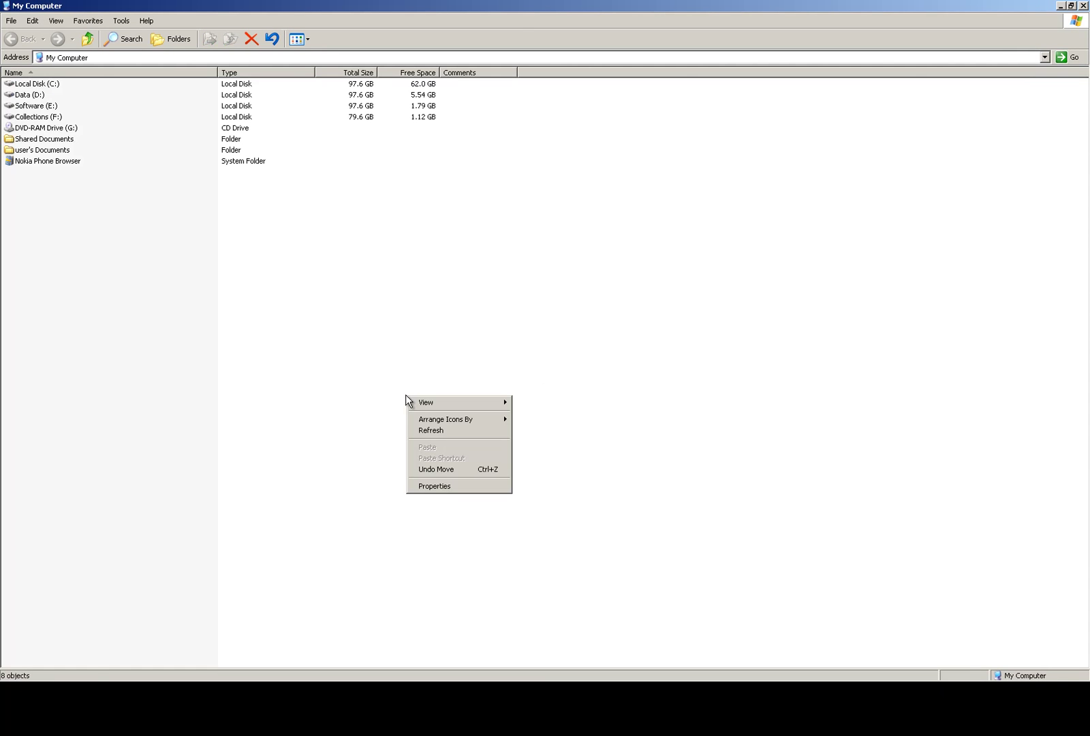
click(431, 486)
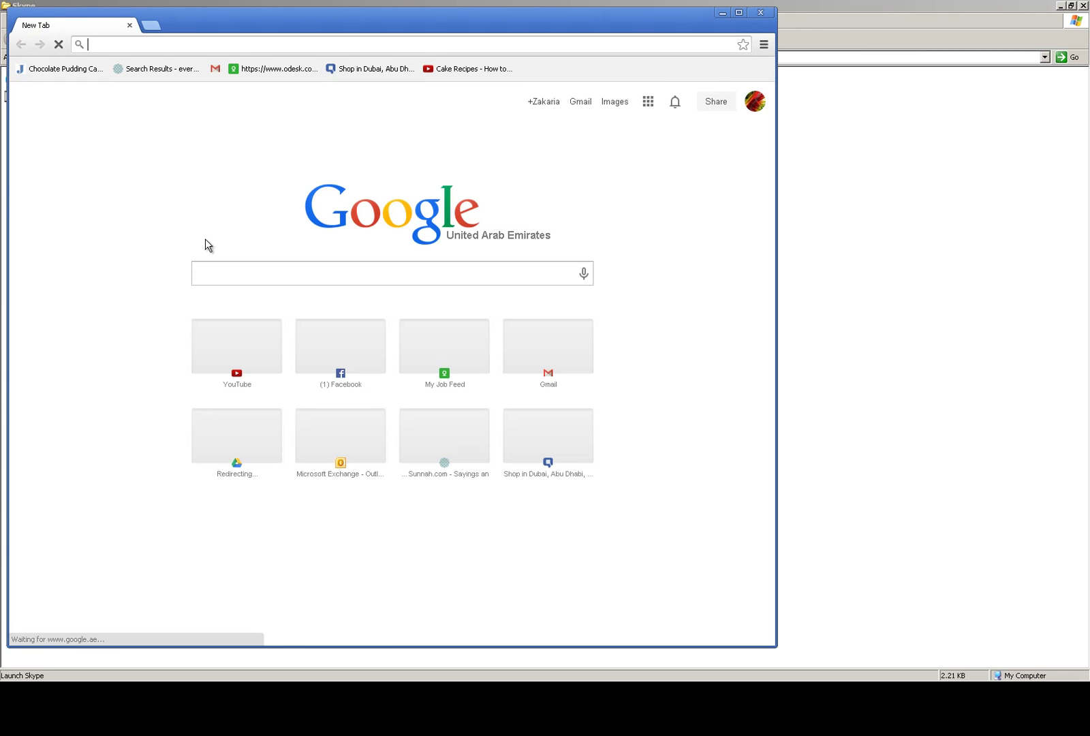
Search Google for 'windows service pack 3' and open the Microsoft SP3 download result
text(wind)
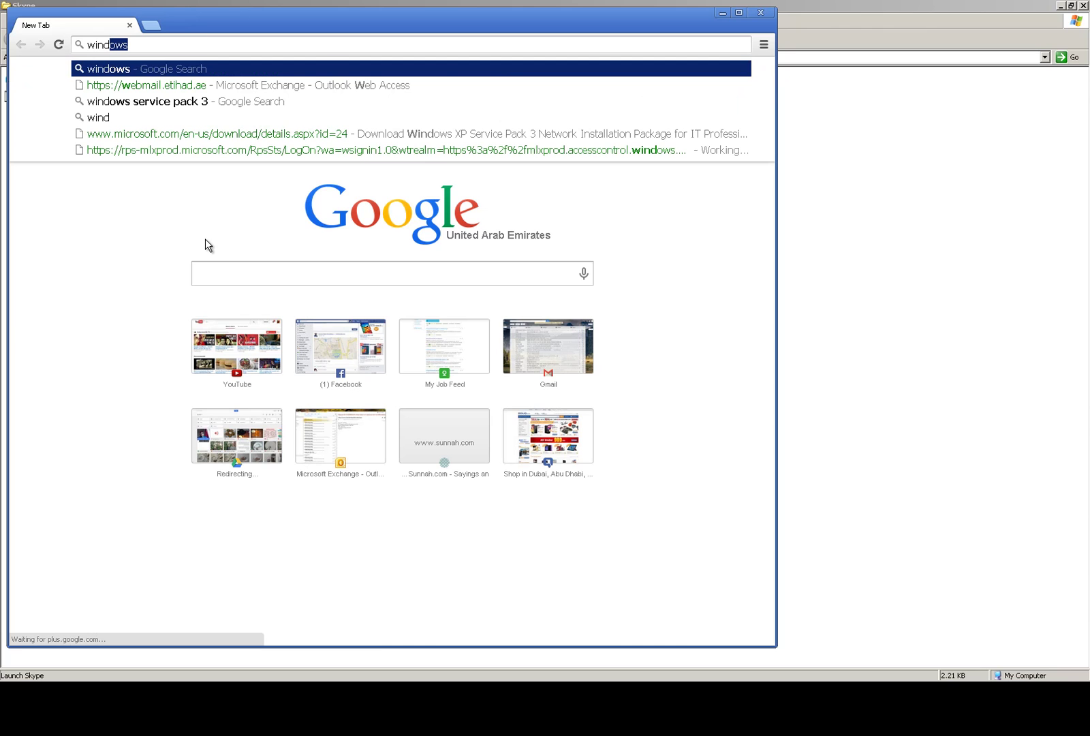
text(ows)
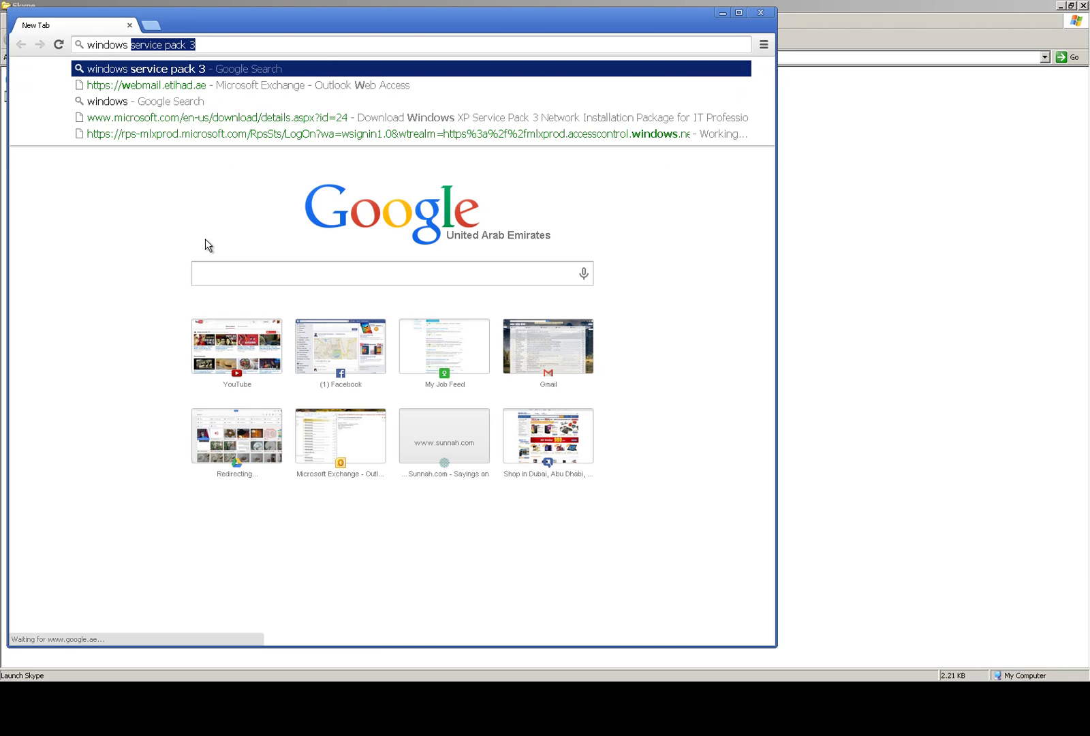
key(Return)
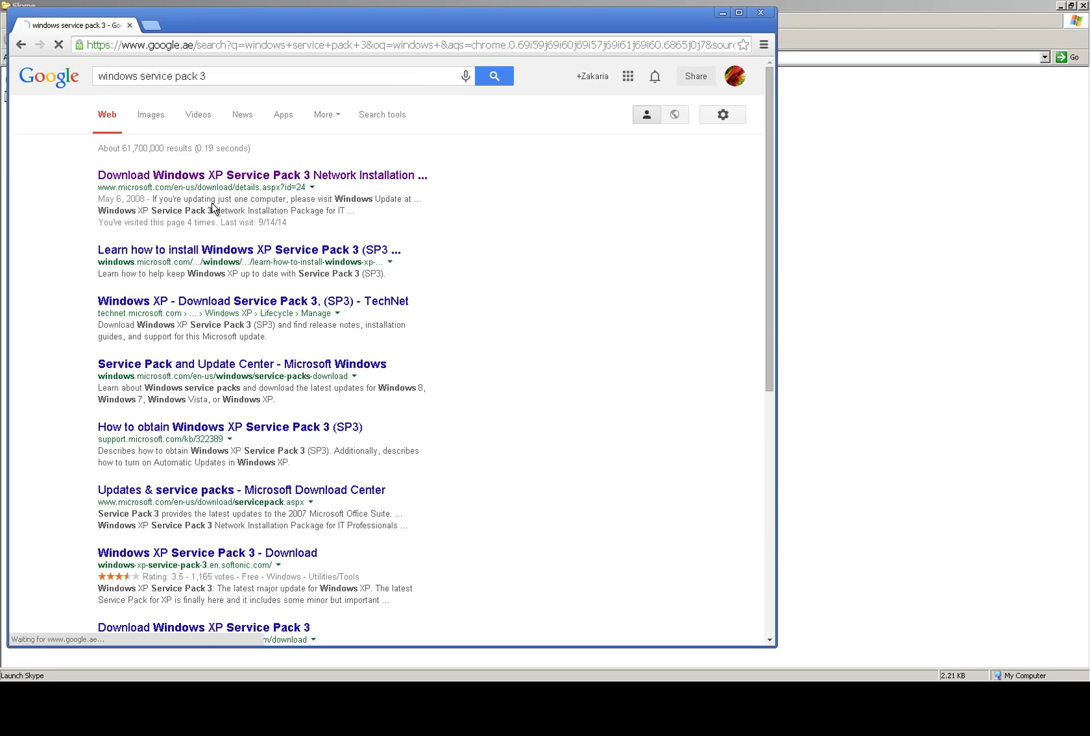
click(218, 179)
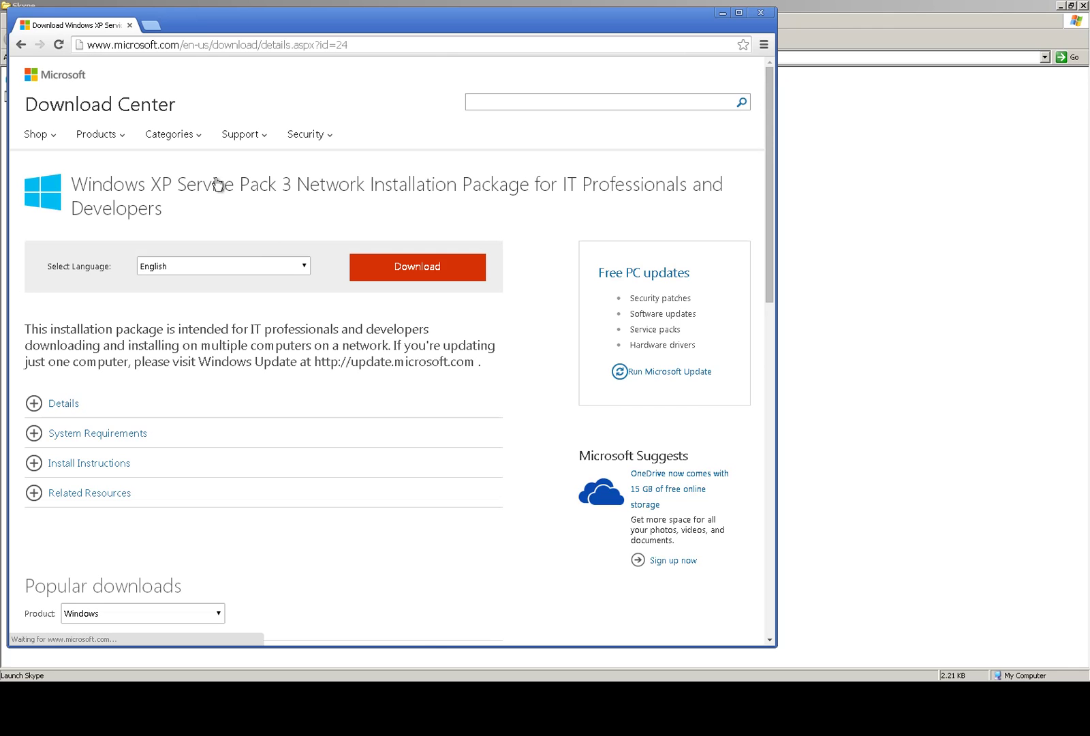
Download the Windows XP SP3 package directly, declining the extra recommended downloads
click(379, 261)
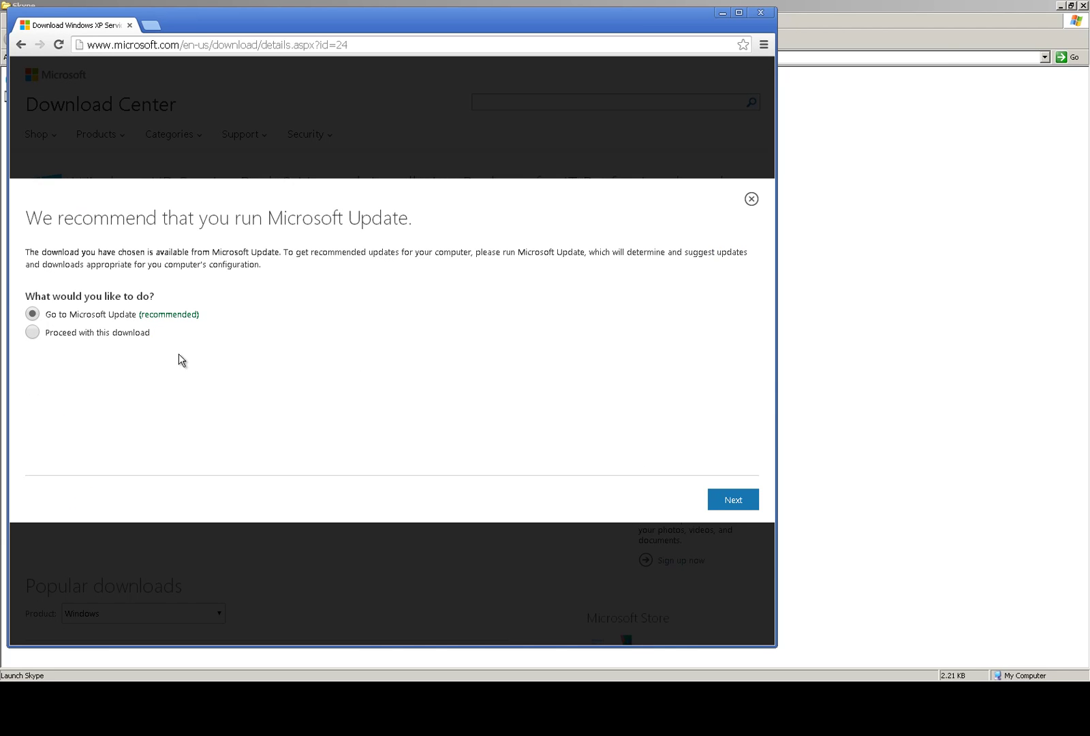
click(32, 333)
click(735, 499)
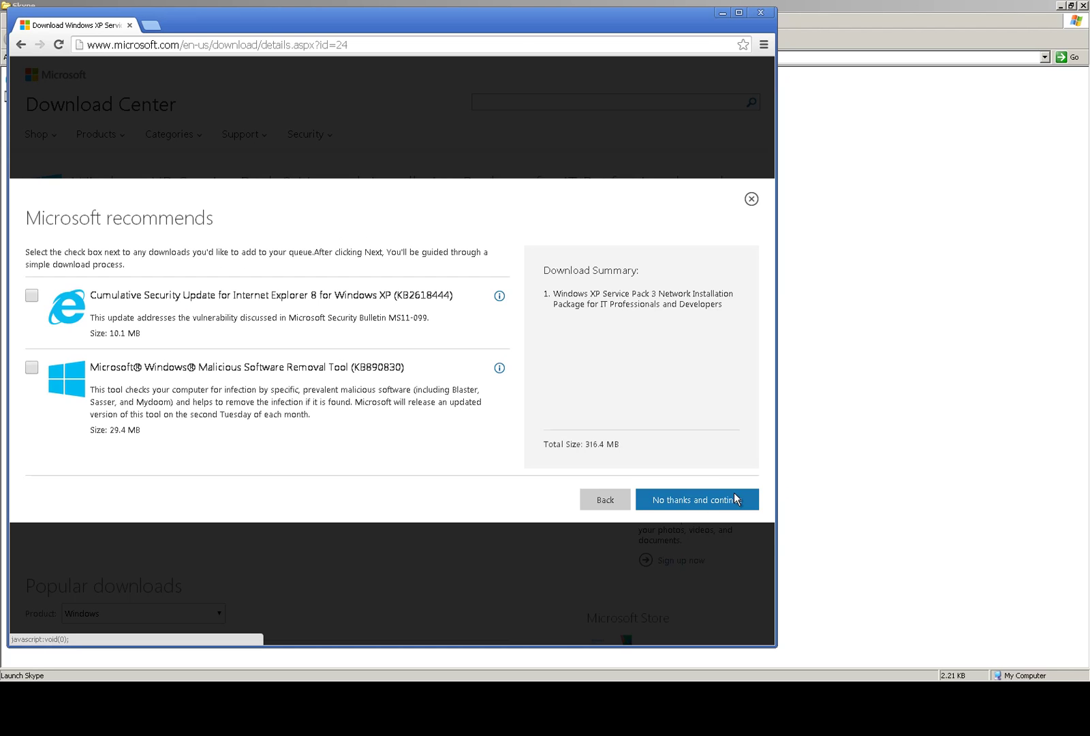
click(707, 500)
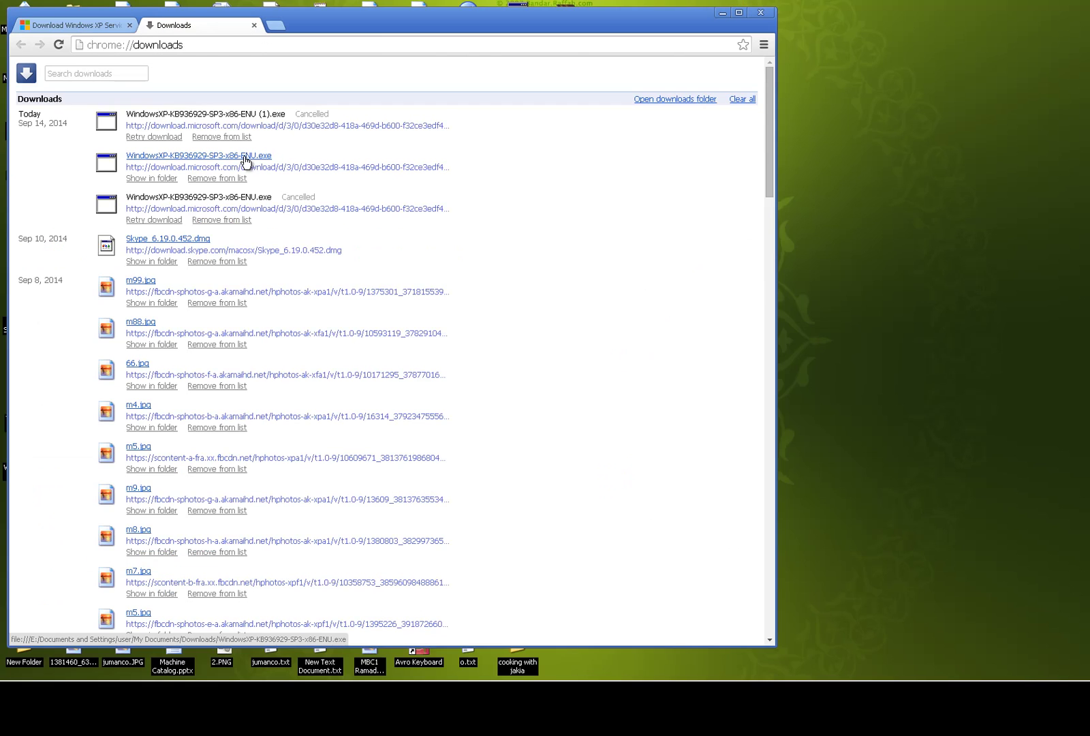
Run the downloaded WindowsXP-KB936929-SP3-x86-ENU.exe installer, approving the security warning
click(245, 156)
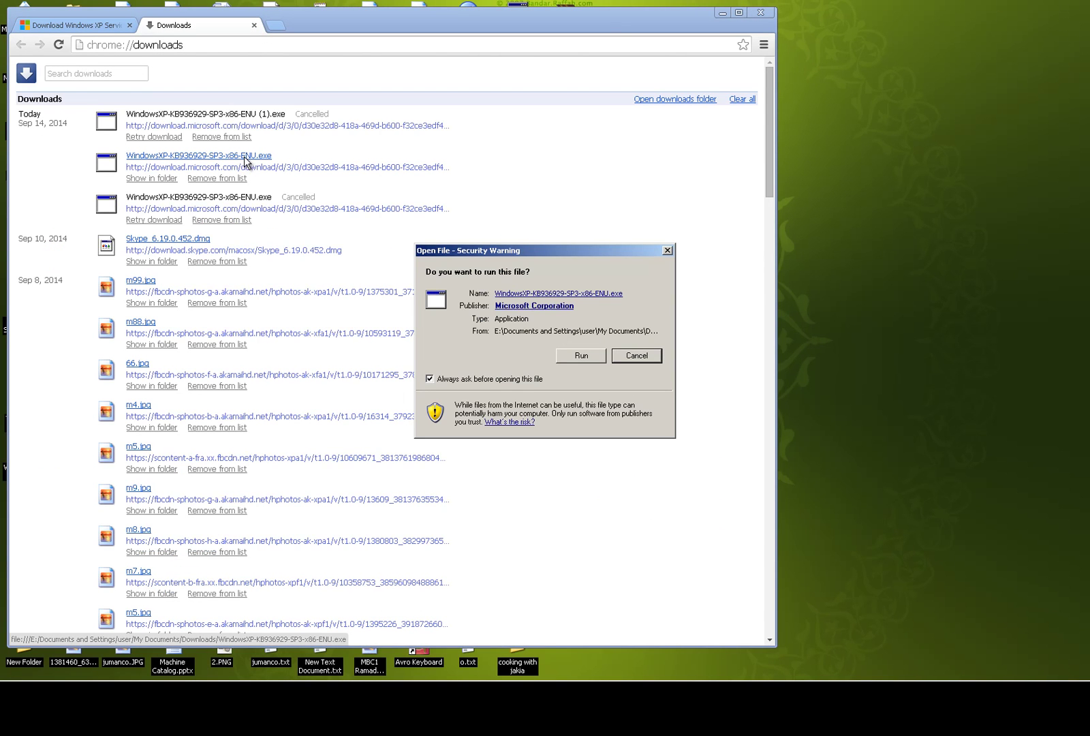
click(573, 353)
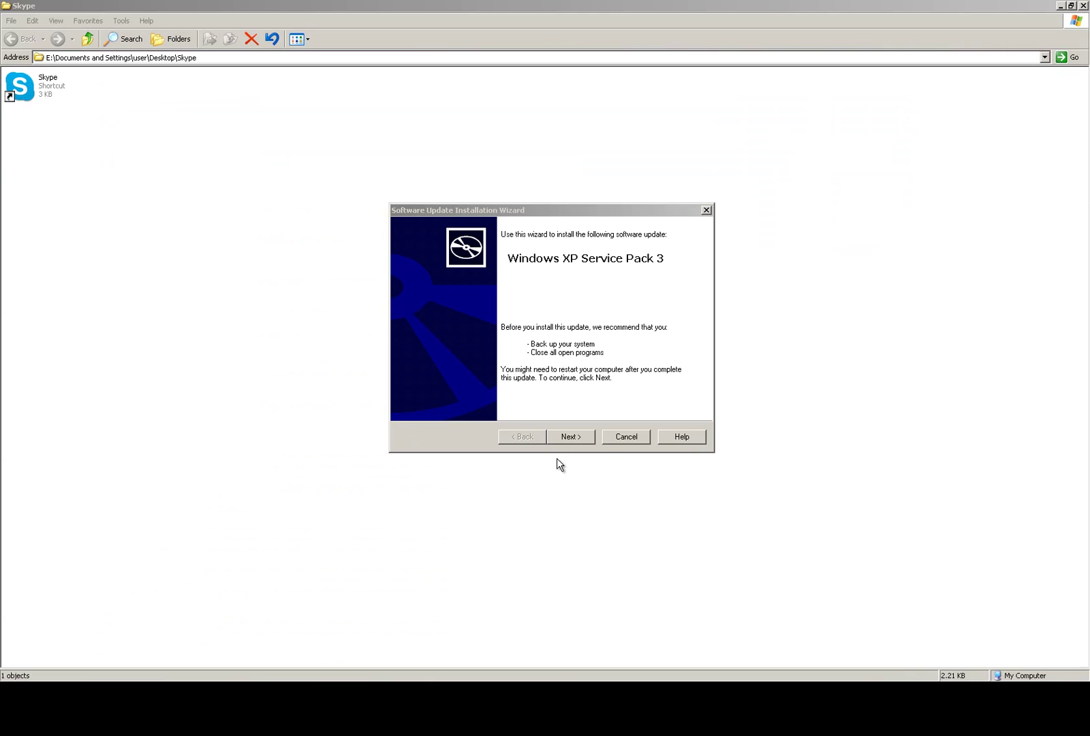
Accept the SP3 license and install it using the default uninstall folder
click(564, 440)
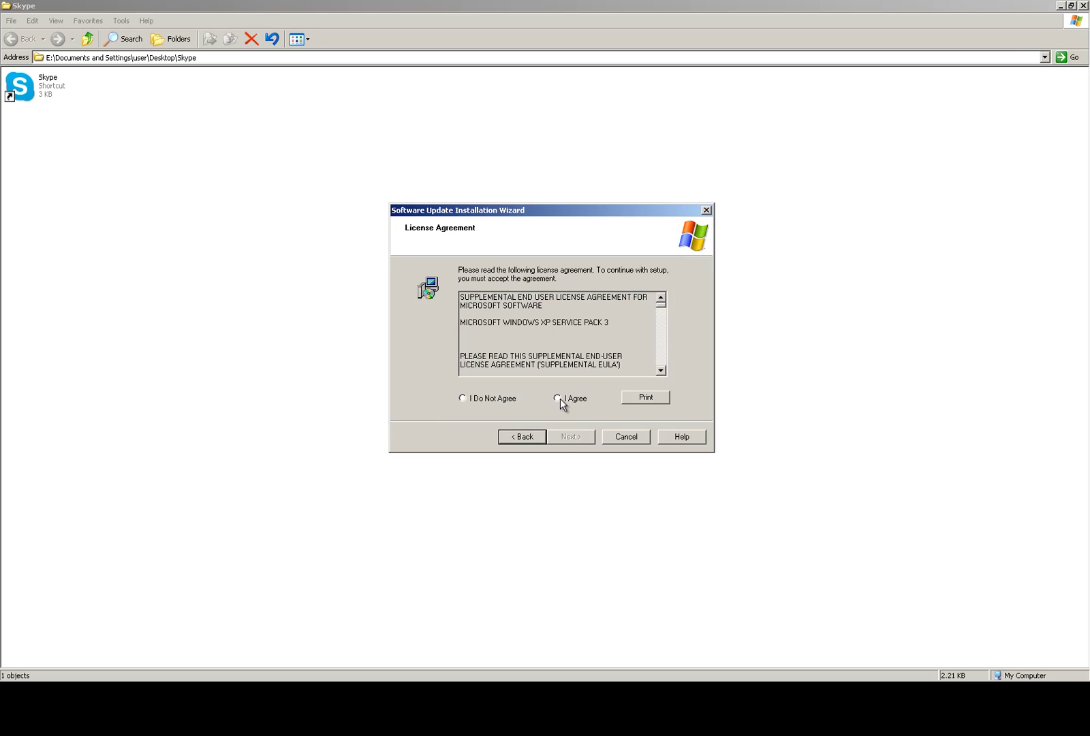
click(560, 398)
click(563, 437)
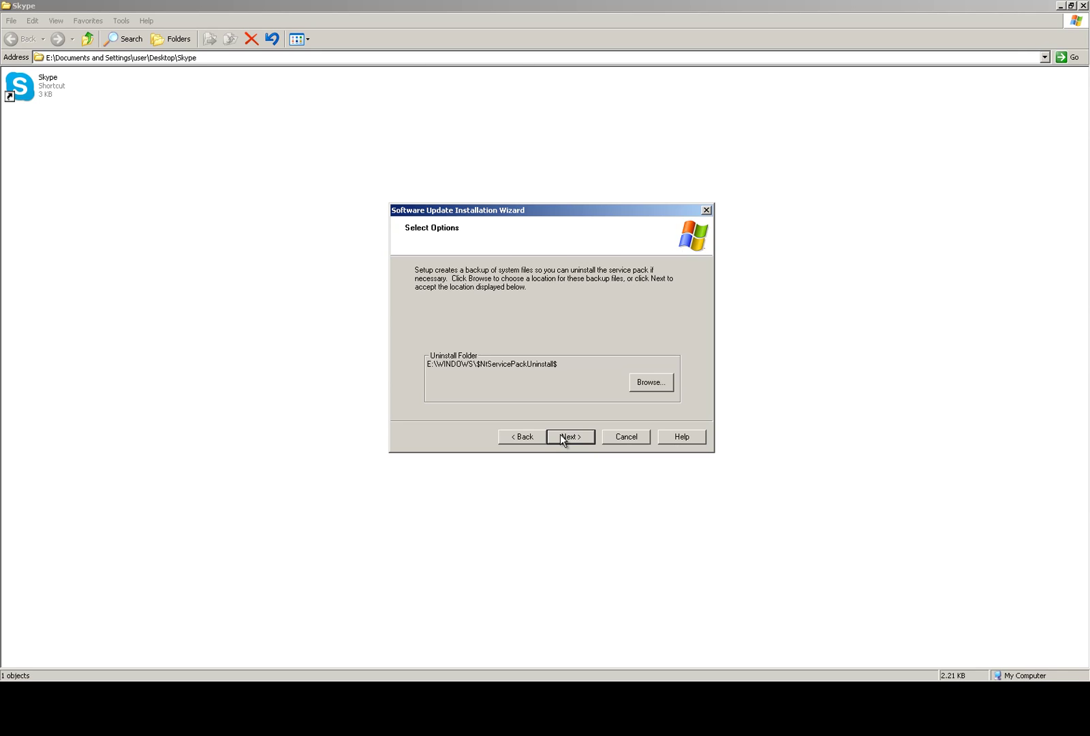
click(560, 434)
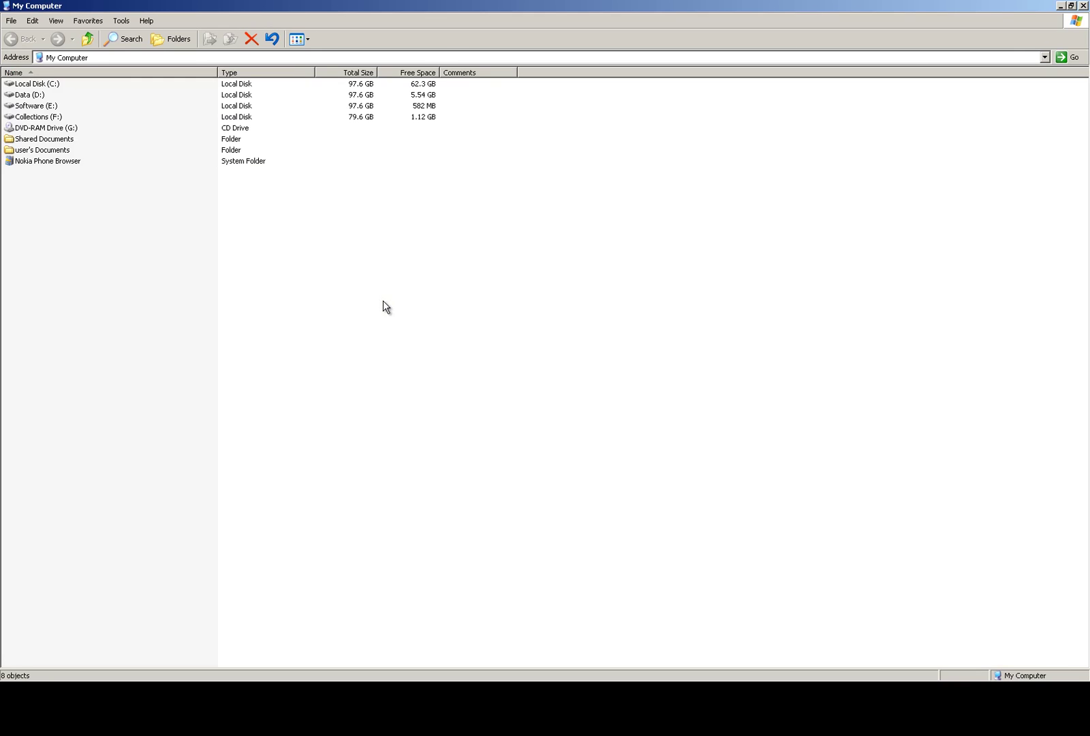
Confirm System Properties now shows Service Pack 3, then close it and My Computer
right_click(383, 300)
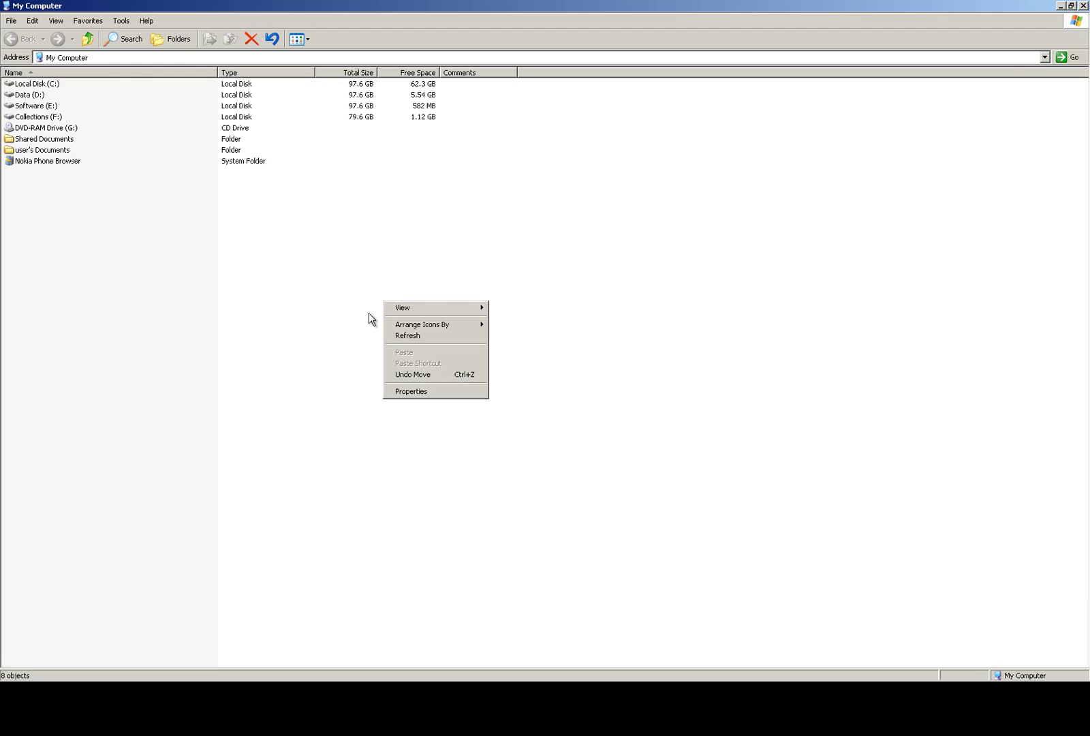
click(407, 390)
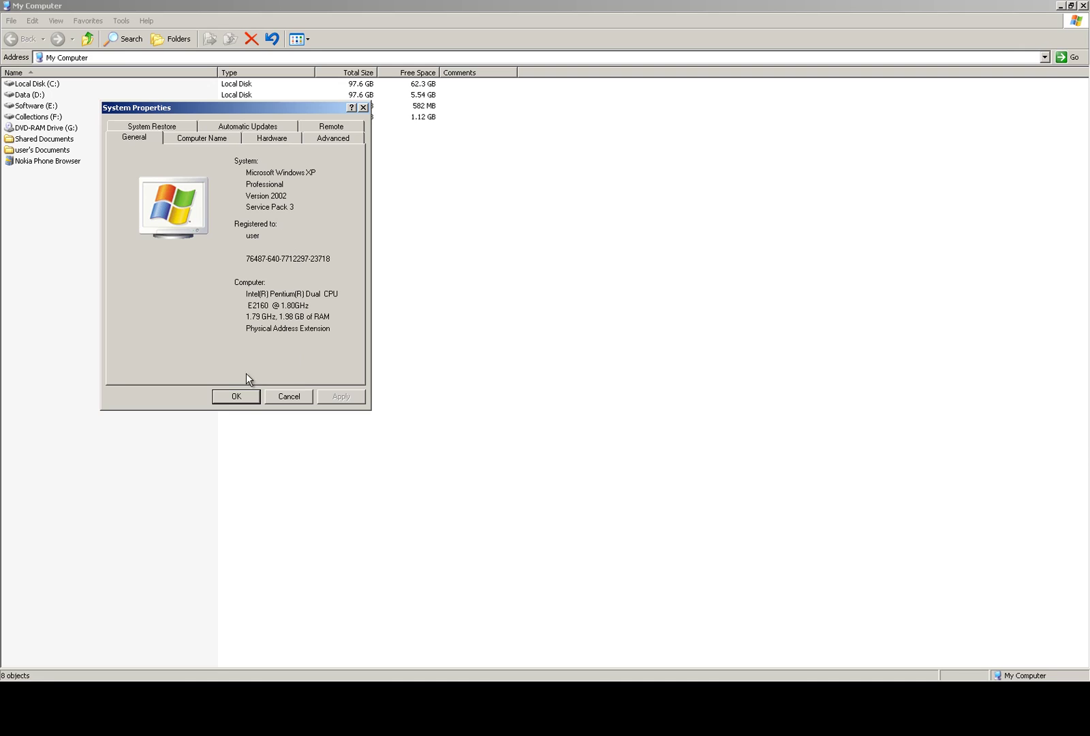
click(221, 397)
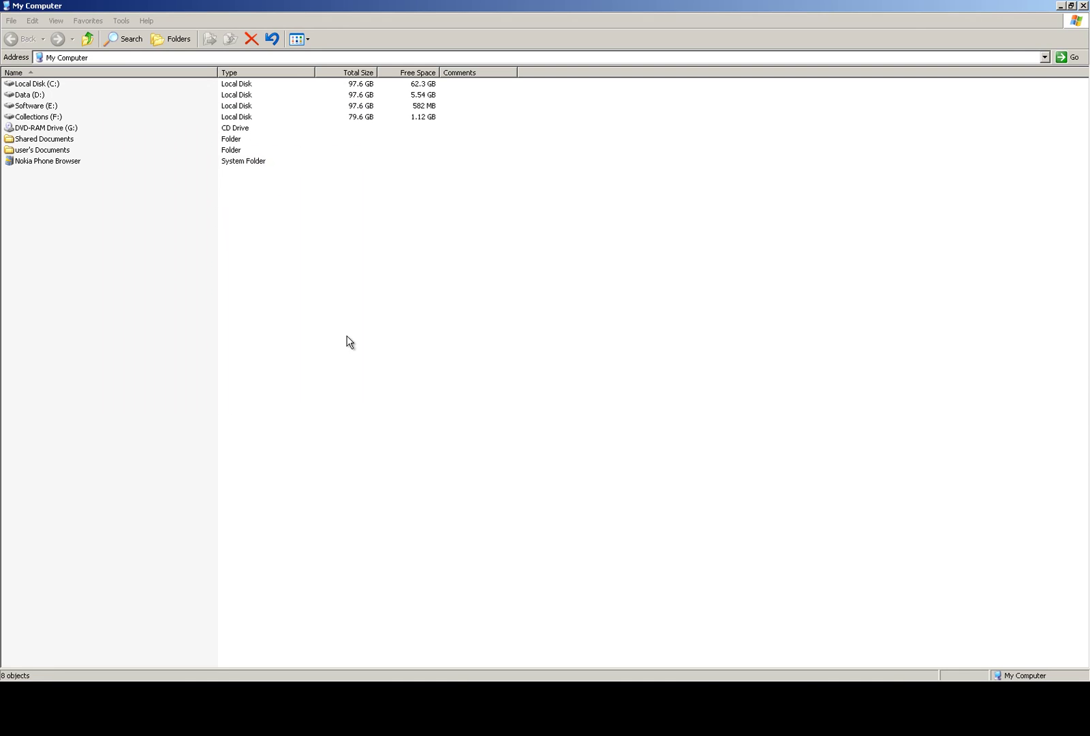
click(1083, 5)
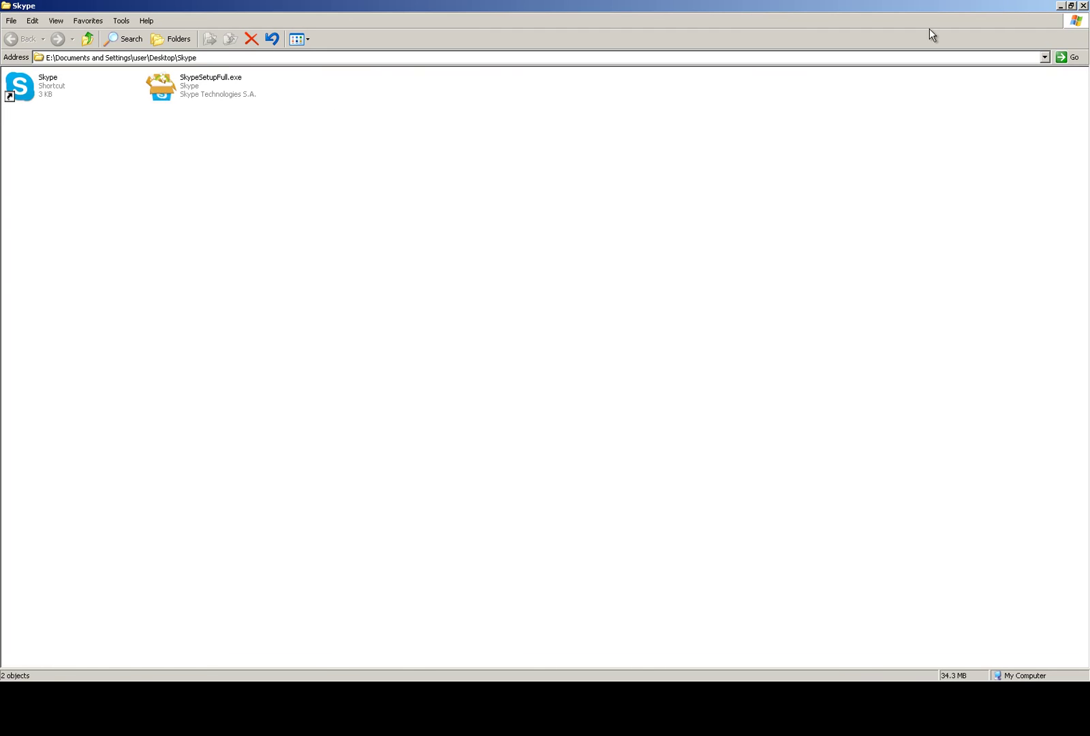
Launch Google Chrome from the taskbar quick-launch icon
mouse_move(146, 678)
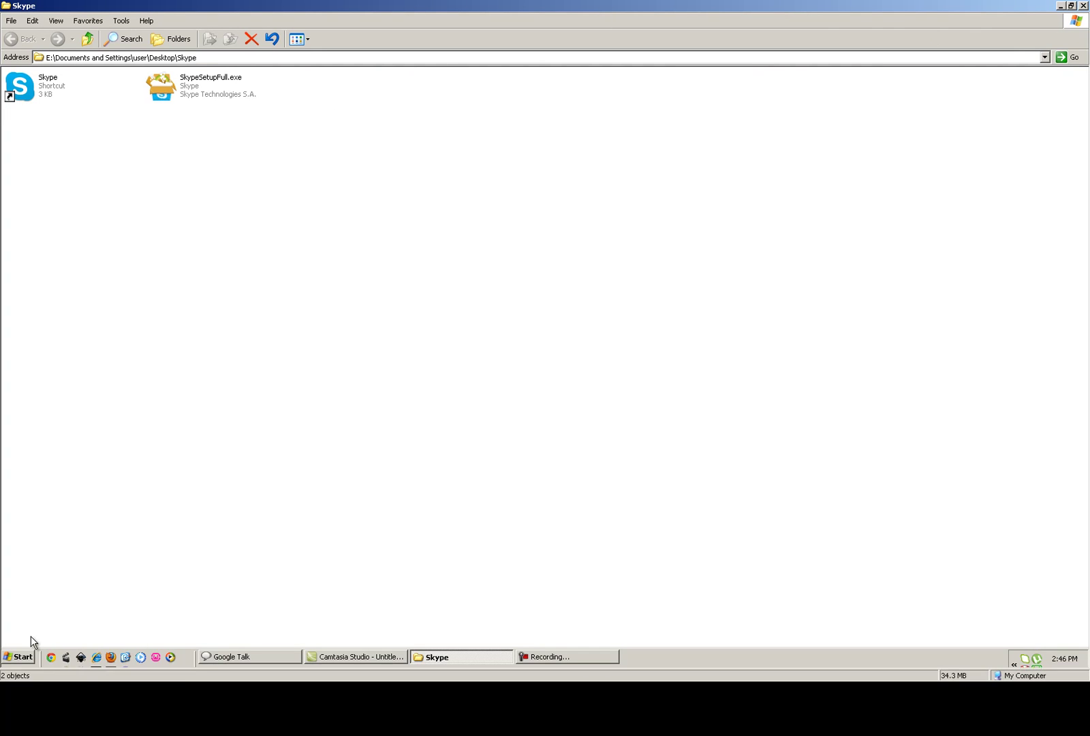
click(52, 656)
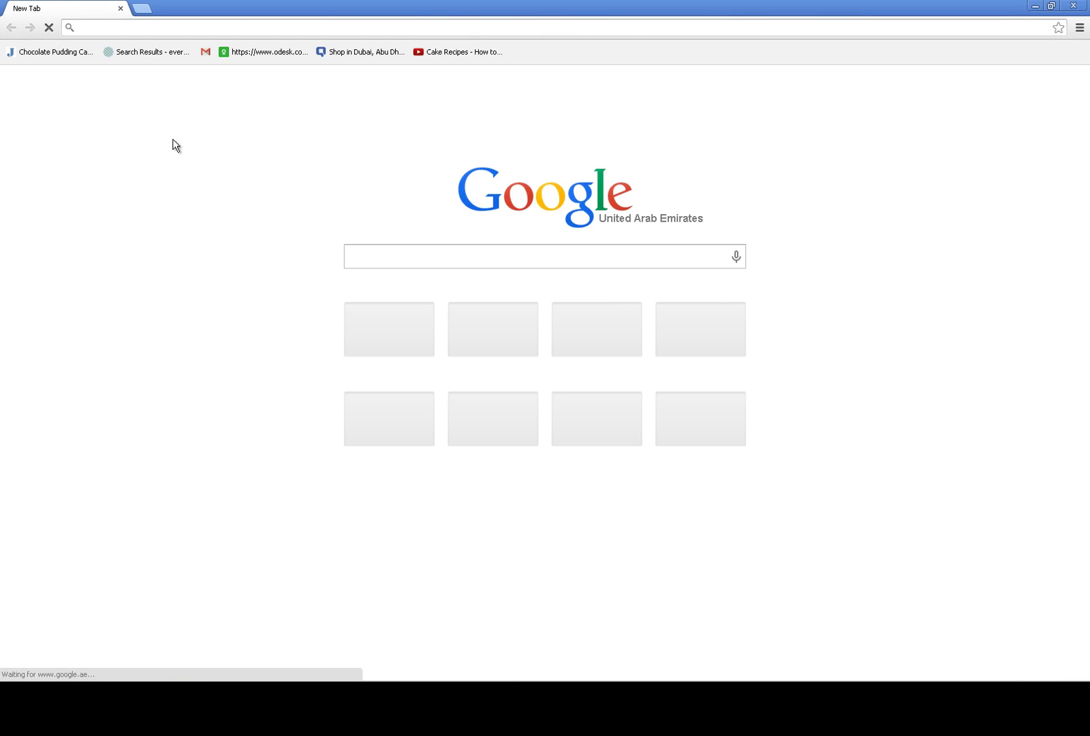
Enter 'skype' in Chrome's address bar to reach skype.com
text(skype)
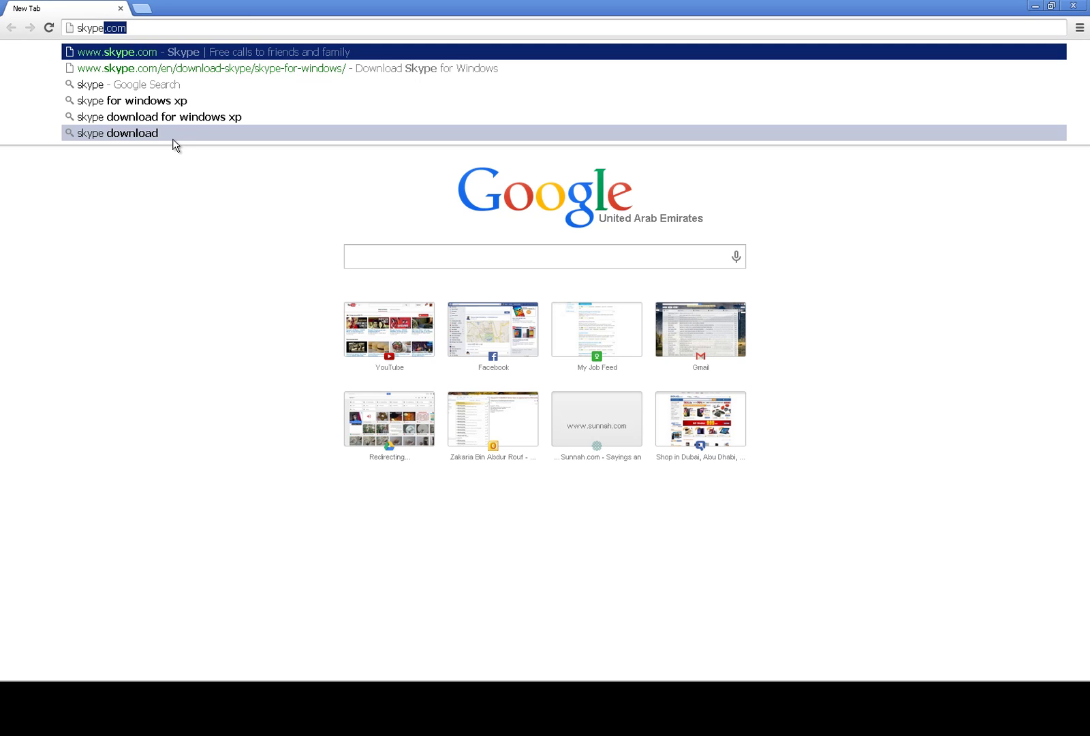
key(Return)
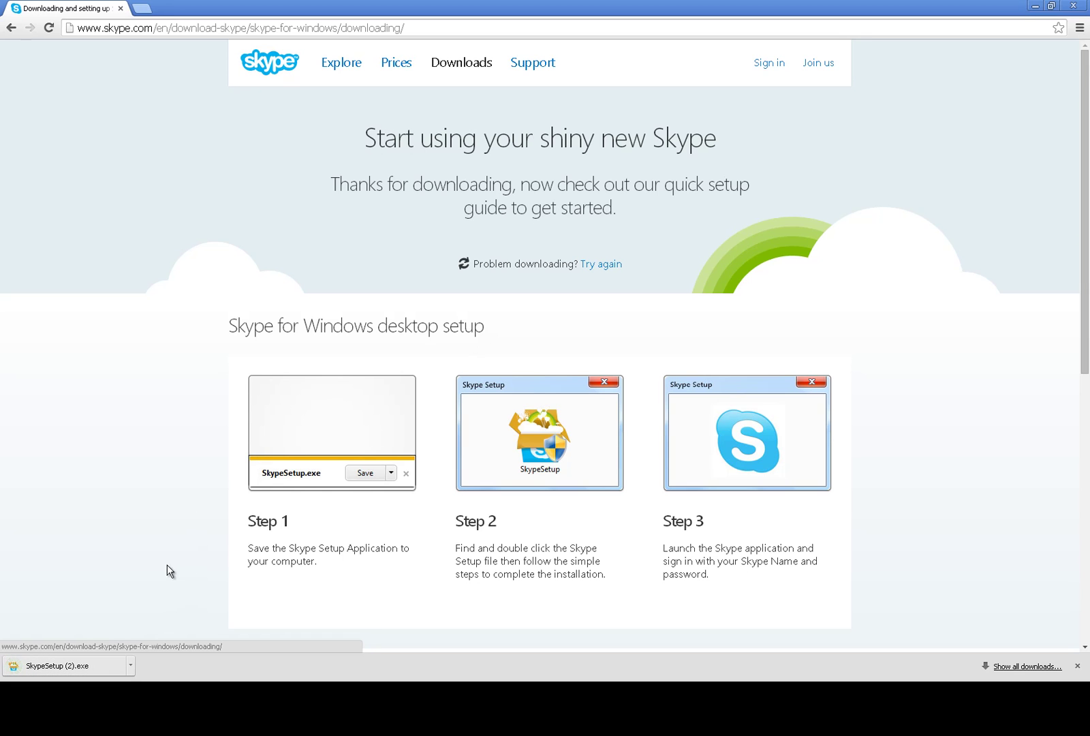
Run SkypeSetup (2).exe from the download shelf, approving the security warning
click(109, 663)
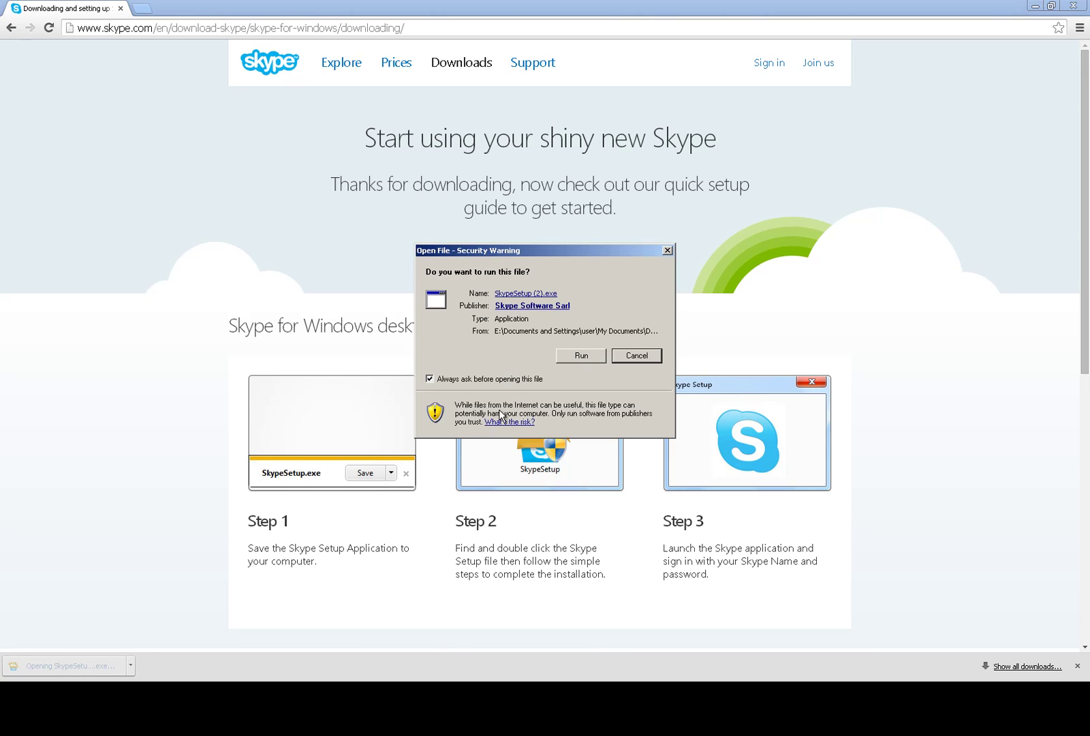
click(562, 362)
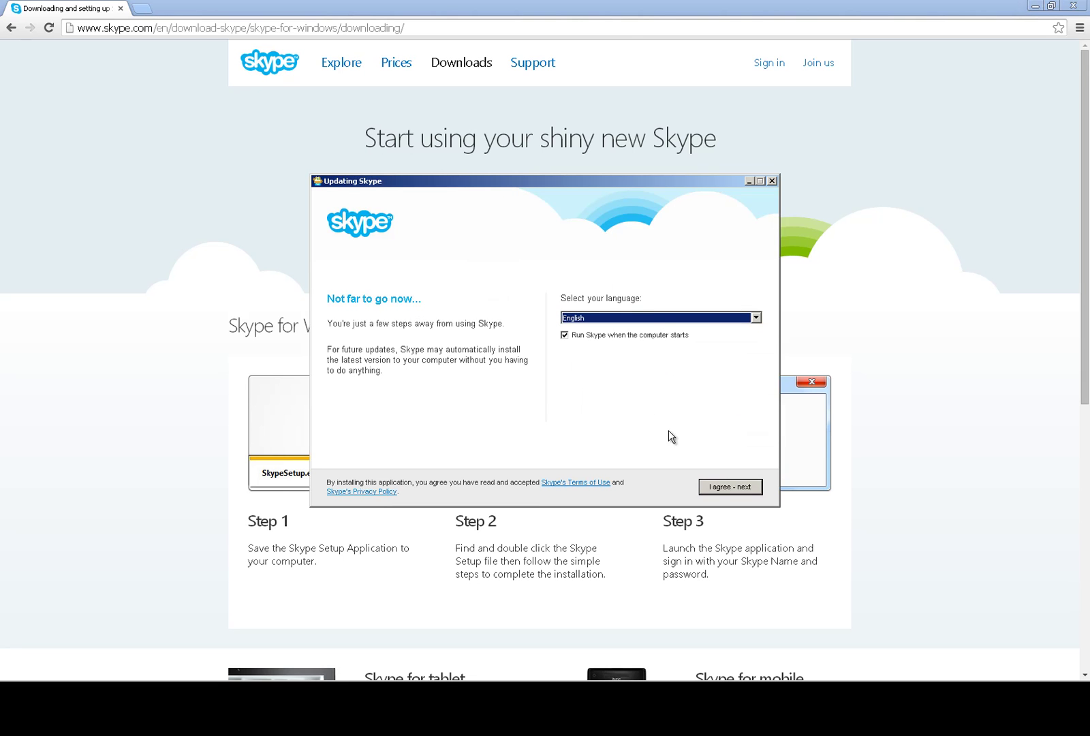
Accept Skype's terms, decline the Bing search engine and MSN homepage offers, and continue installing
click(719, 485)
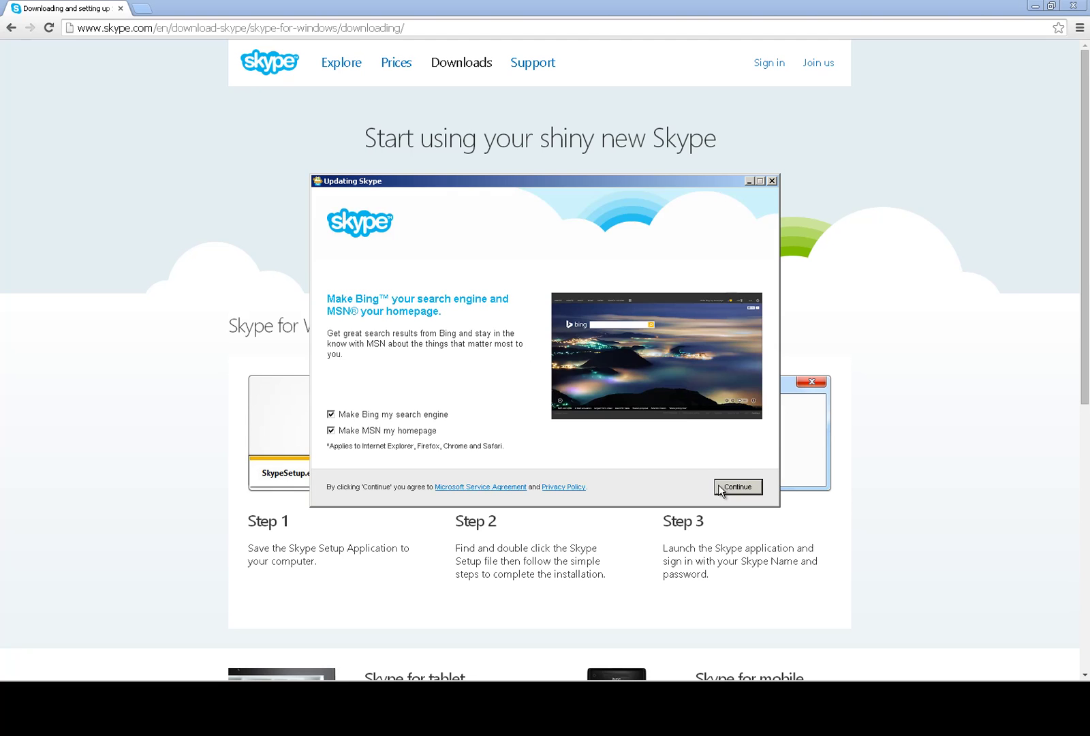
click(330, 413)
click(331, 430)
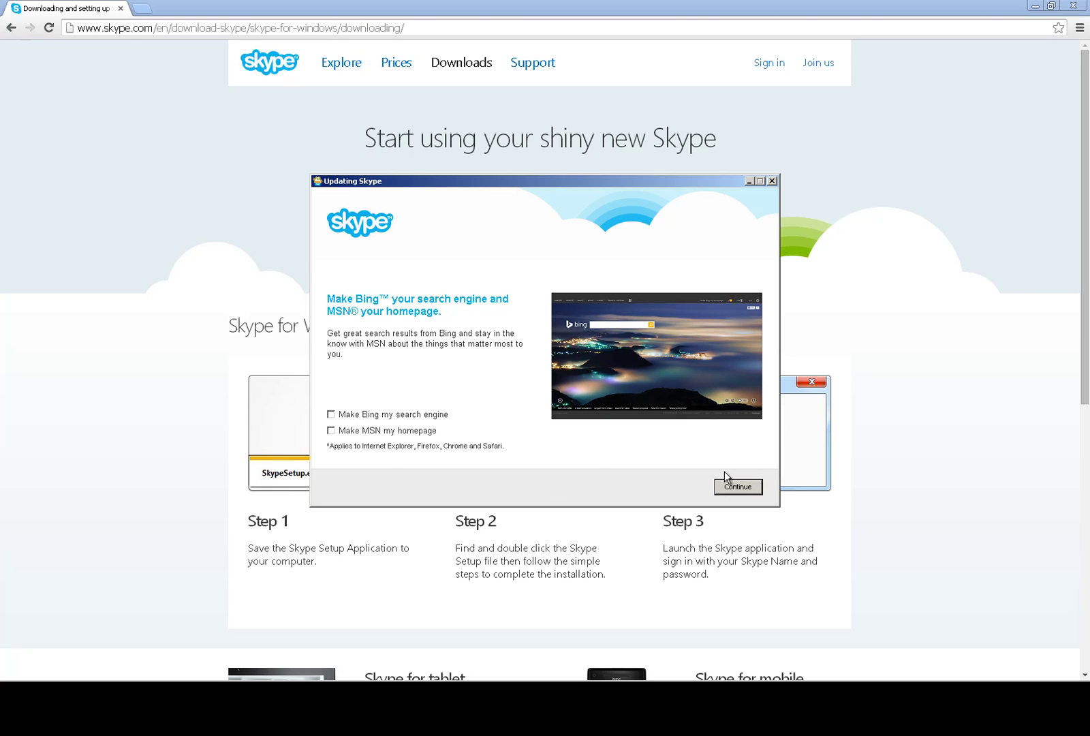
click(739, 487)
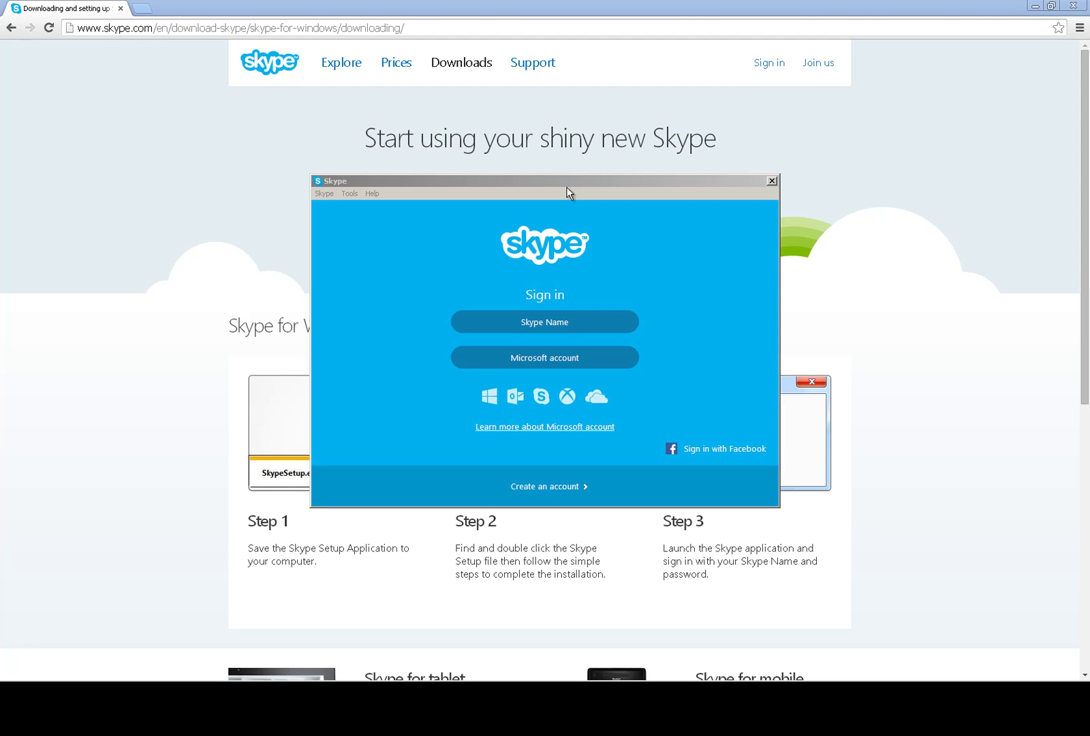
Sign in to Skype with a Skype Name and the account password
click(545, 322)
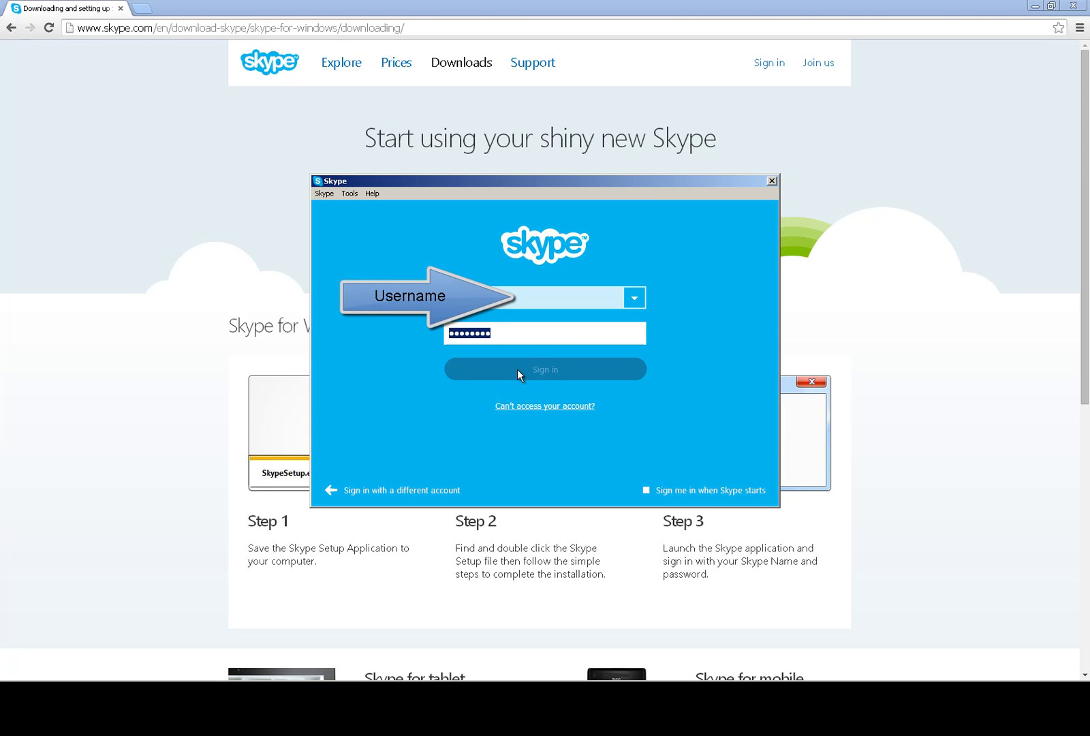
click(541, 361)
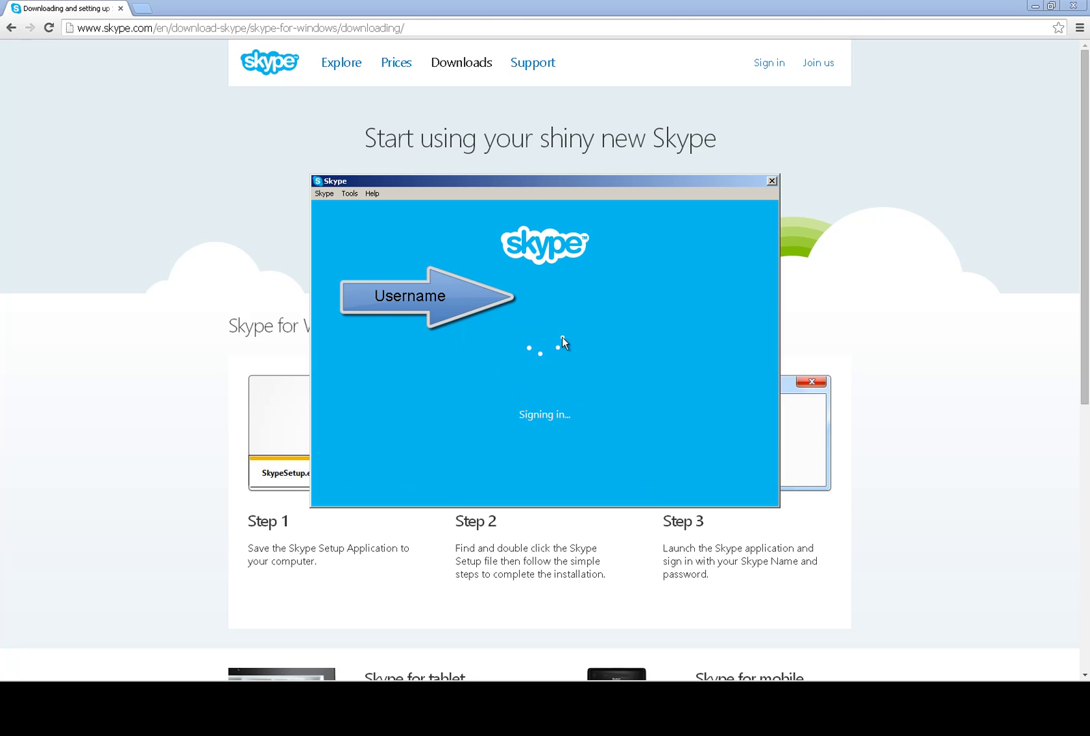